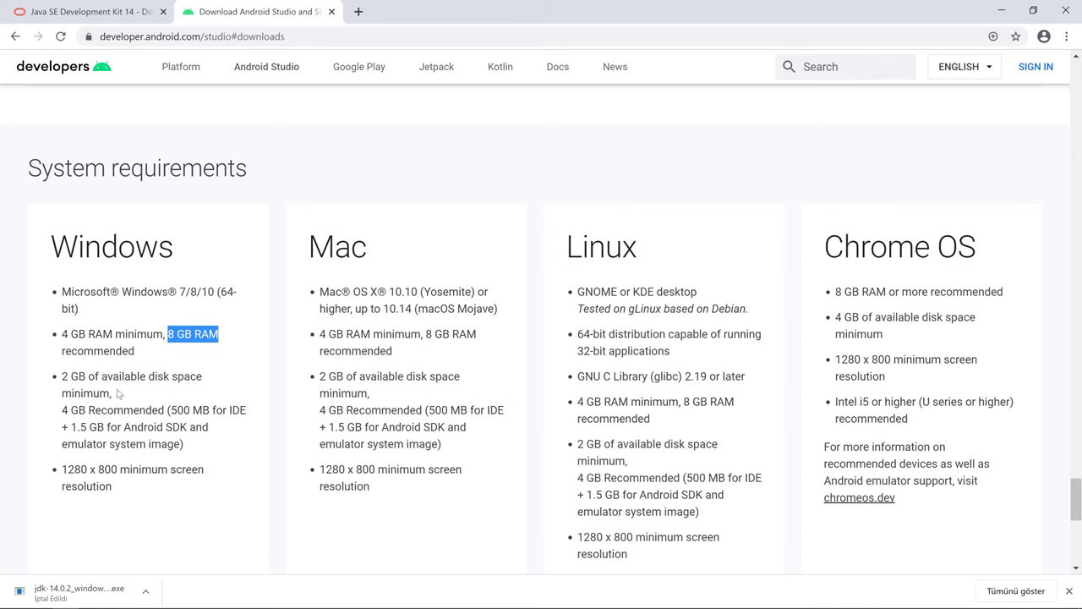
- Examine the Windows disk space and screen resolution requirements, and the other operating systems supported by Android Studio
{"action": "left_click_drag", "start_coordinate": [111, 394], "coordinate": [61, 380]}
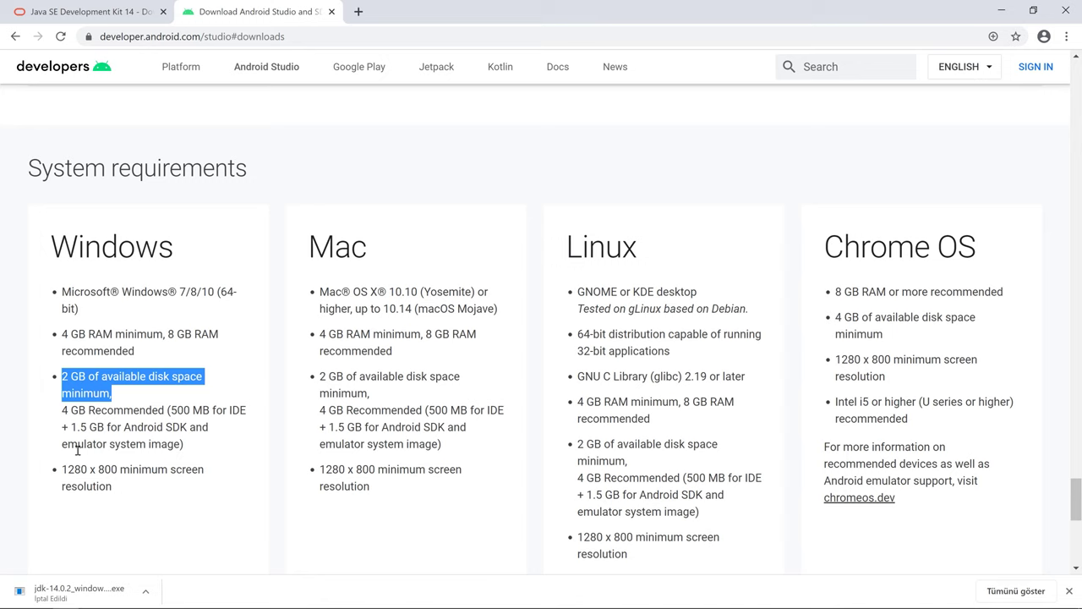
{"action": "left_click_drag", "start_coordinate": [61, 469], "coordinate": [119, 469]}
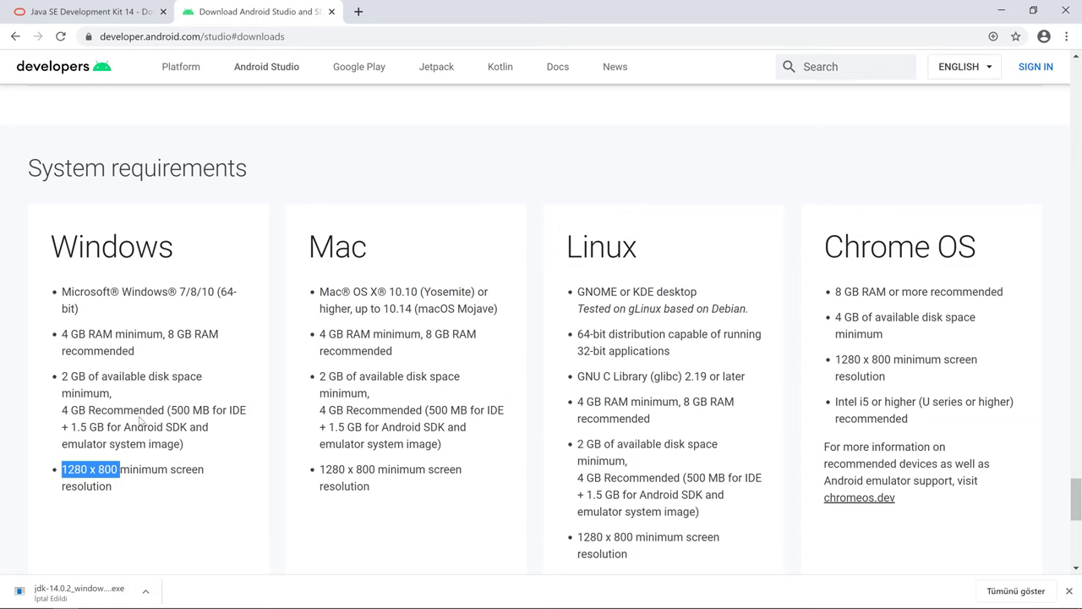
{"action": "left_click_drag", "start_coordinate": [309, 262], "coordinate": [376, 256]}
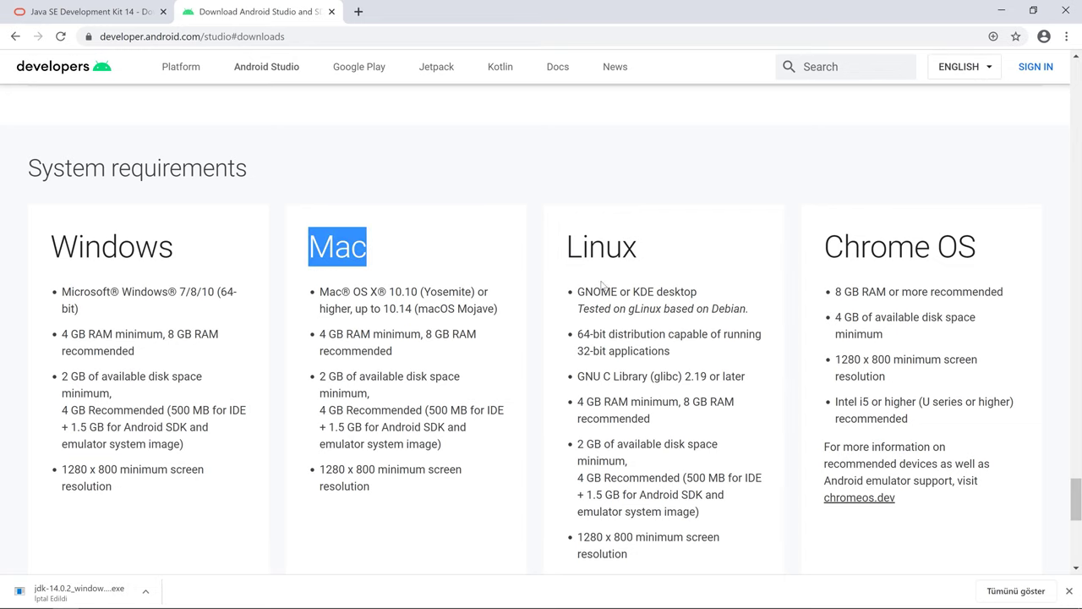
{"action": "left_click_drag", "start_coordinate": [567, 247], "coordinate": [648, 255]}
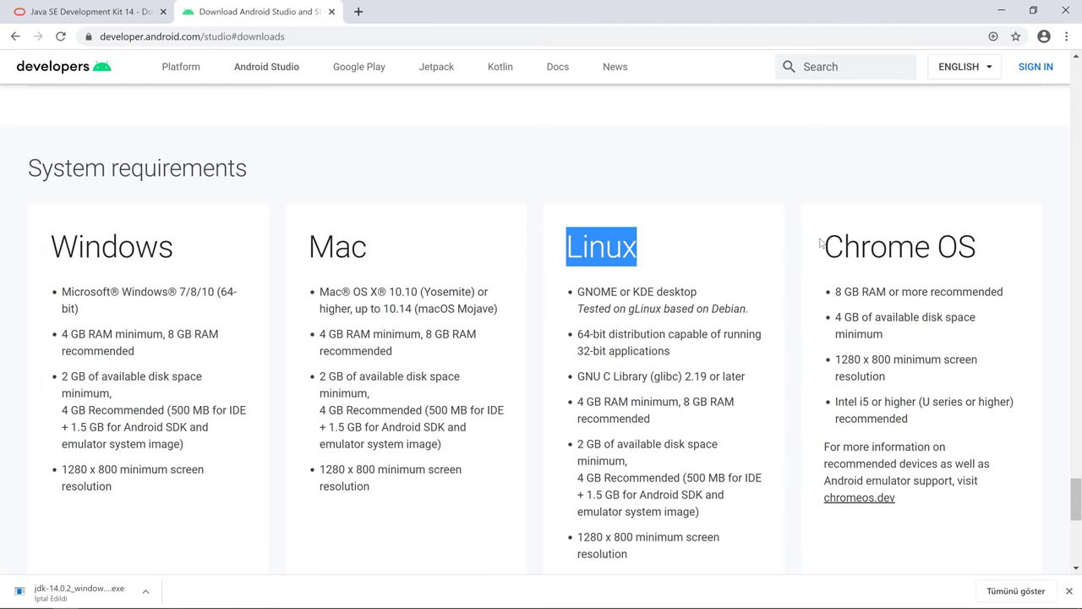
{"action": "left_click_drag", "start_coordinate": [825, 247], "coordinate": [972, 246]}
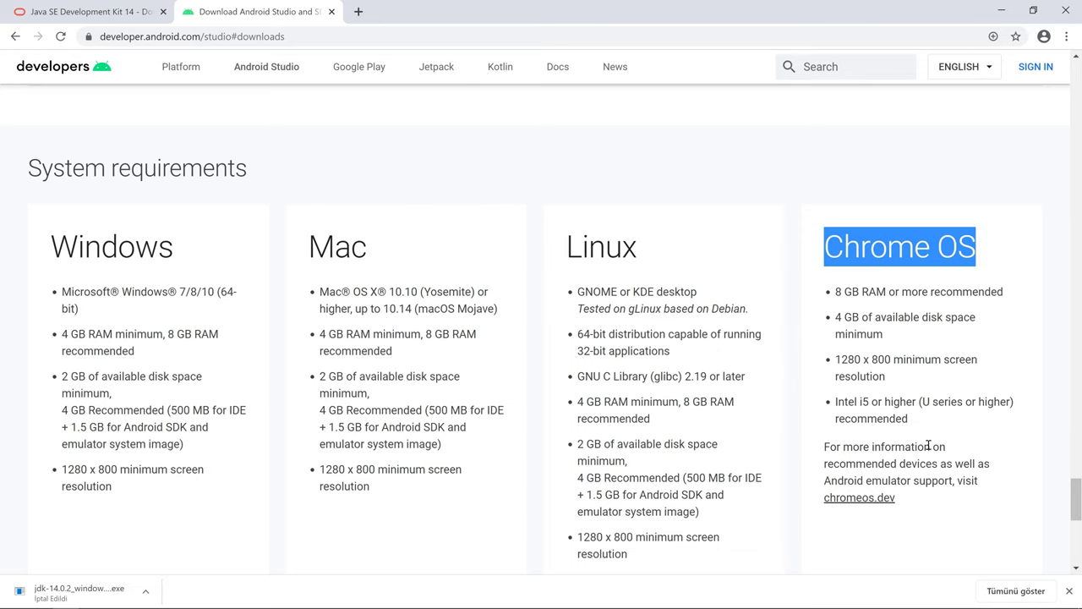
- Start the Android Studio for Windows download with its terms and conditions accepted, and cancel that download
{"action": "left_click_drag", "start_coordinate": [1069, 499], "coordinate": [1036, 79]}
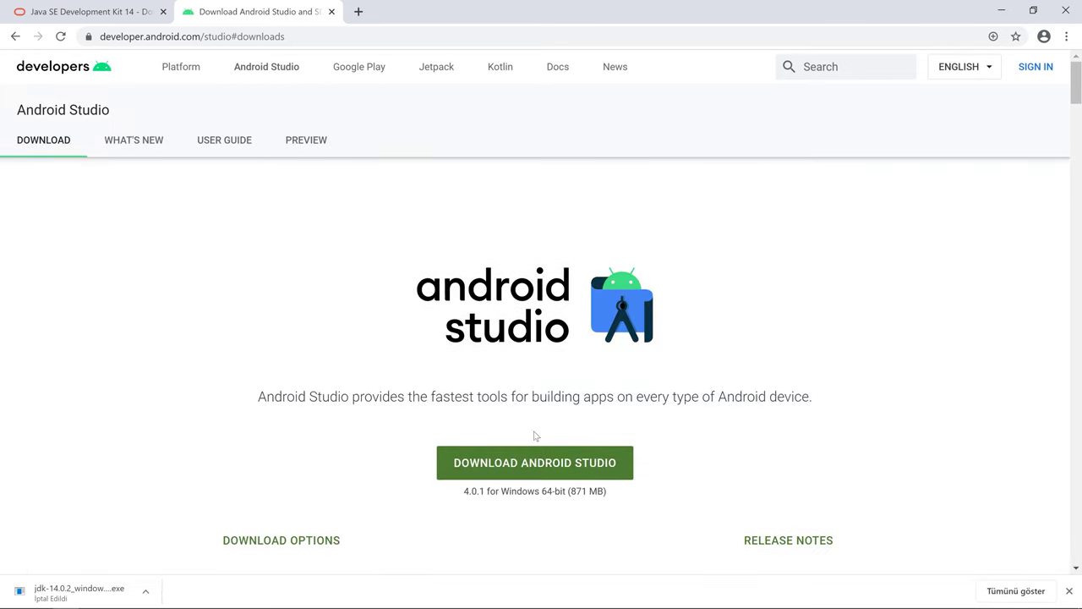
{"action": "left_click", "coordinate": [510, 465]}
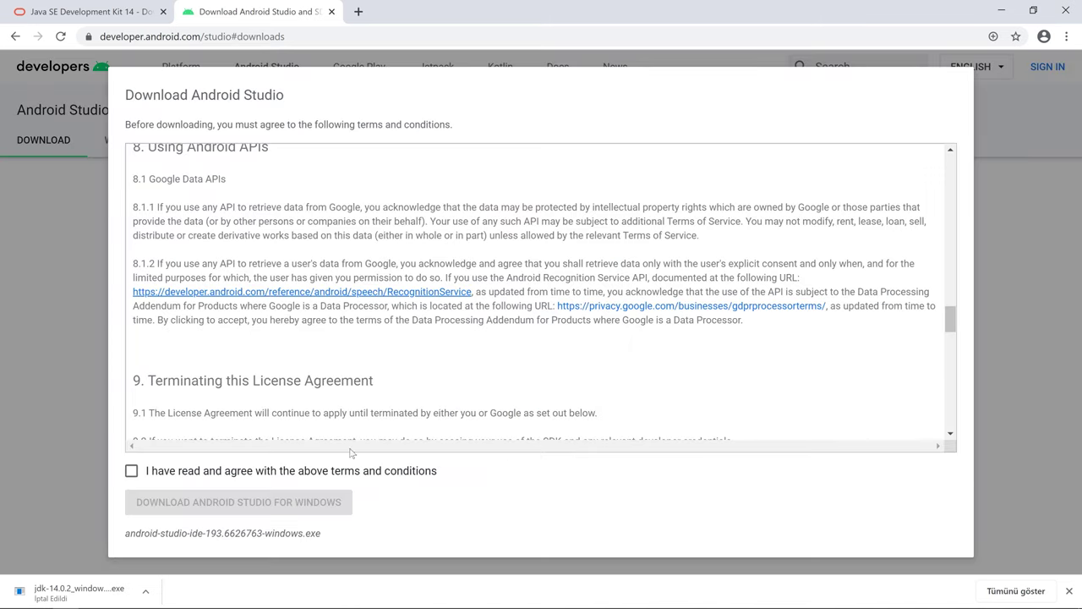
{"action": "left_click", "coordinate": [190, 478]}
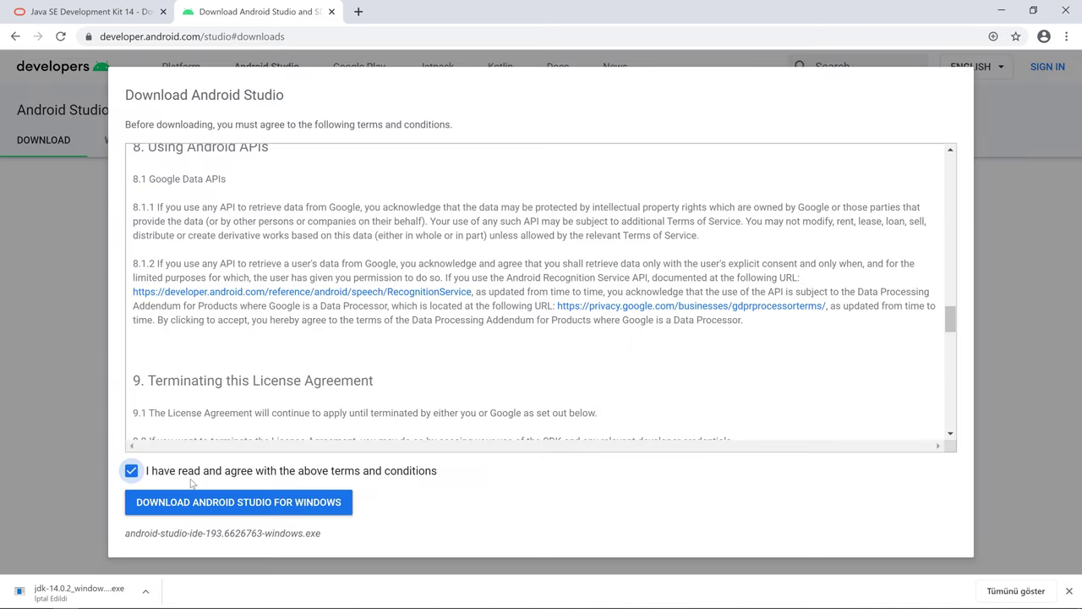
{"action": "left_click", "coordinate": [194, 504]}
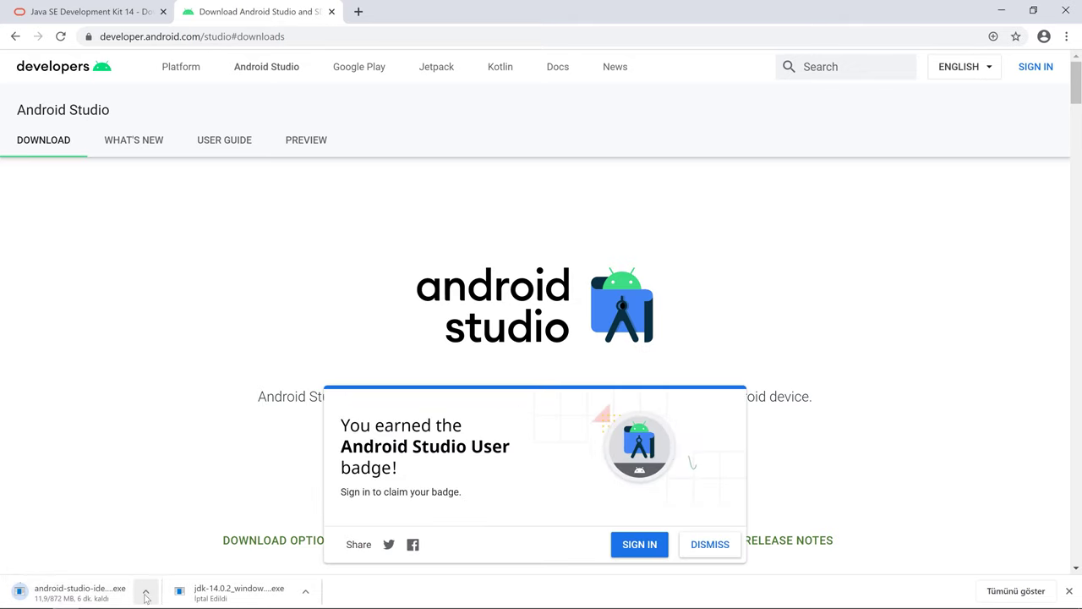
{"action": "left_click", "coordinate": [146, 595]}
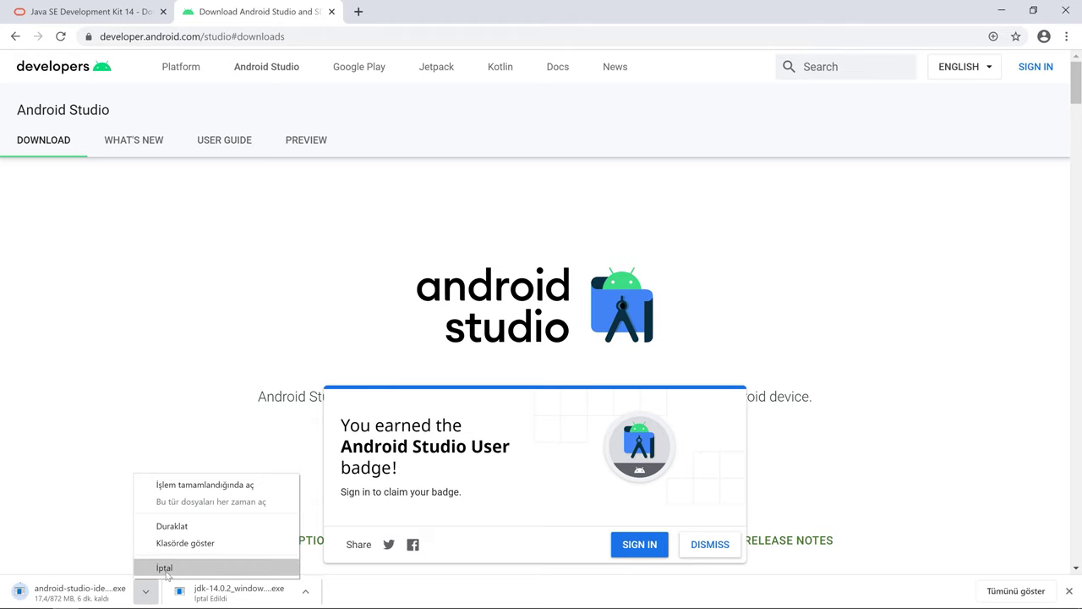
{"action": "left_click", "coordinate": [166, 569]}
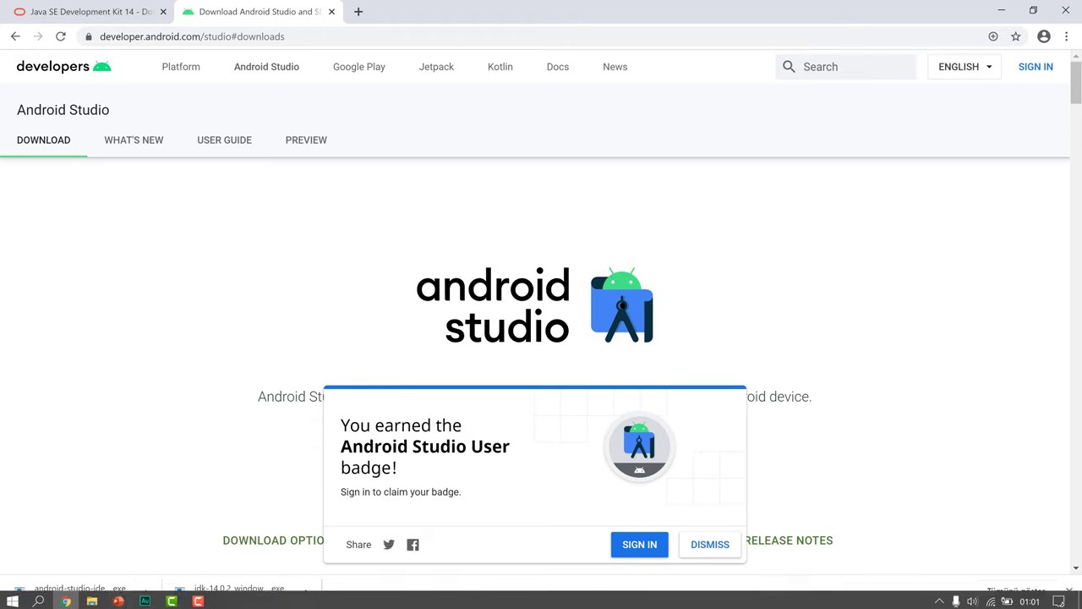
- Switch to the downloads folder in File Explorer and install Java SE Development Kit 14.0.2 from jdk-14.0.2_windows-x64_bin.exe with the default settings
{"action": "left_click", "coordinate": [91, 600]}
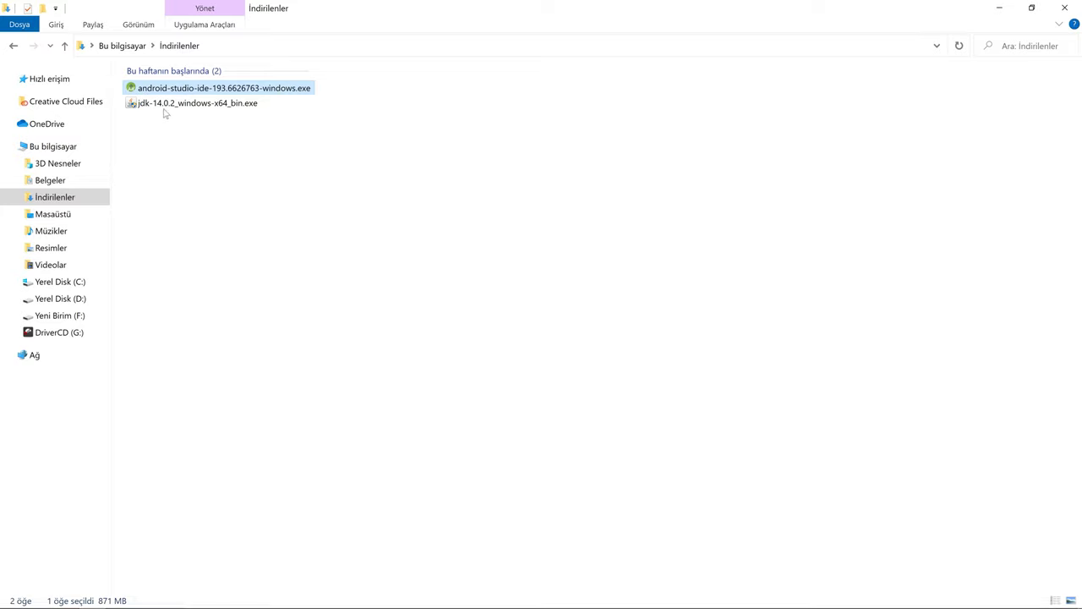
{"action": "left_click", "coordinate": [163, 105]}
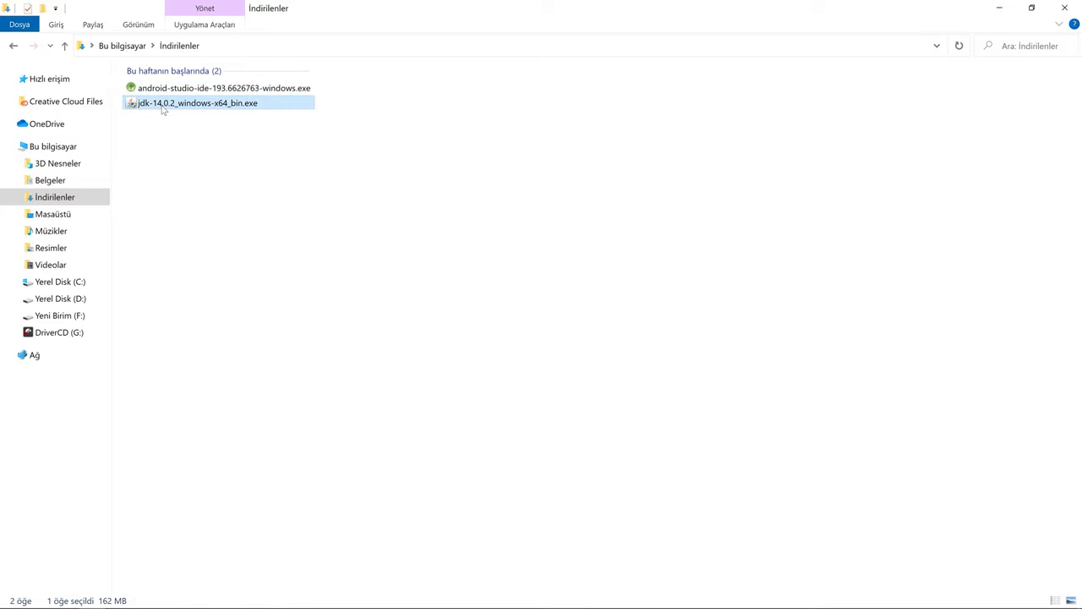
{"action": "double_click", "coordinate": [163, 105]}
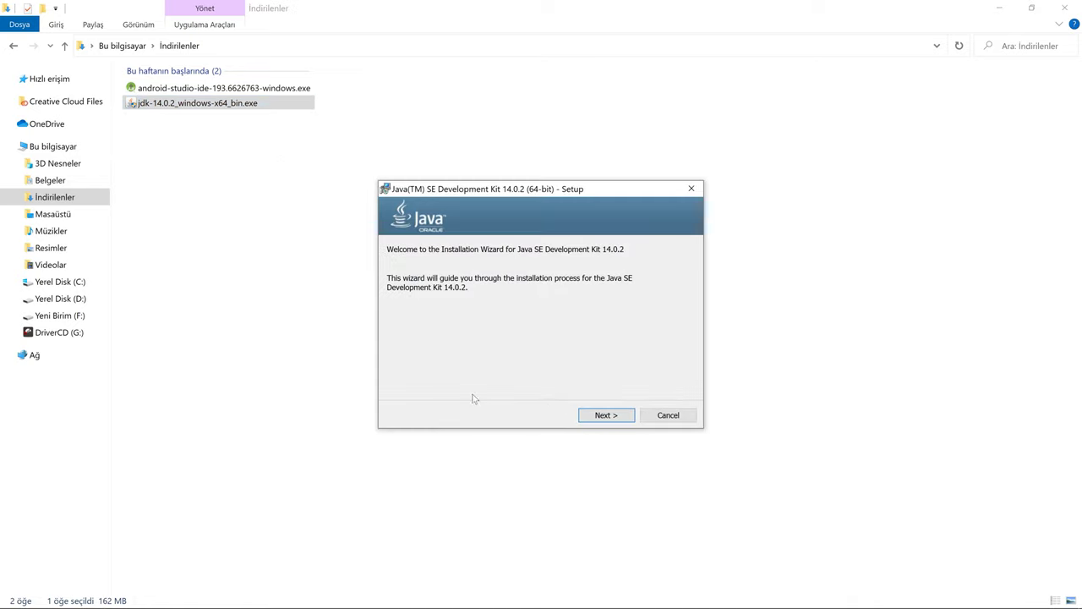
{"action": "left_click", "coordinate": [586, 413]}
{"action": "left_click", "coordinate": [608, 418]}
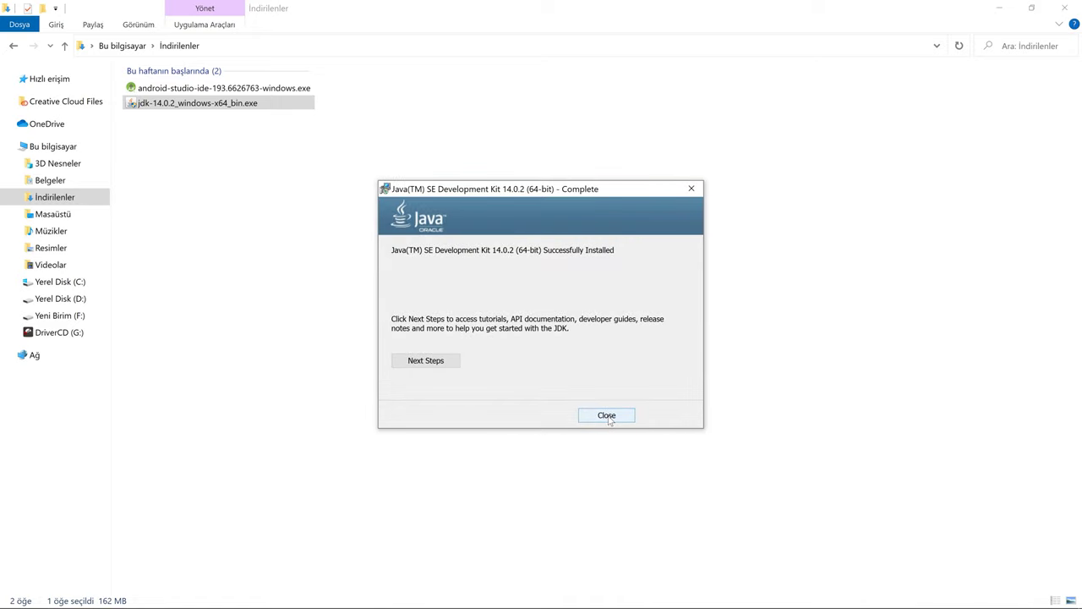
{"action": "left_click", "coordinate": [607, 415]}
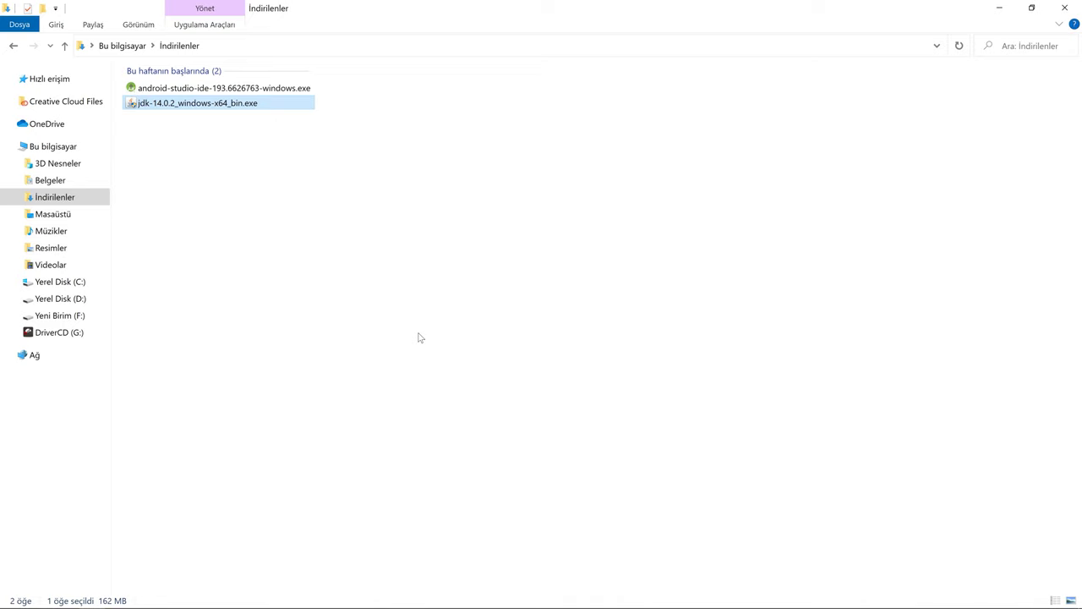
- Install Android Studio with Android Virtual Device in C:\Program Files\Android\Android Studio from android-studio-ide-193.6626763-windows.exe, and finish by launching it
{"action": "double_click", "coordinate": [222, 89]}
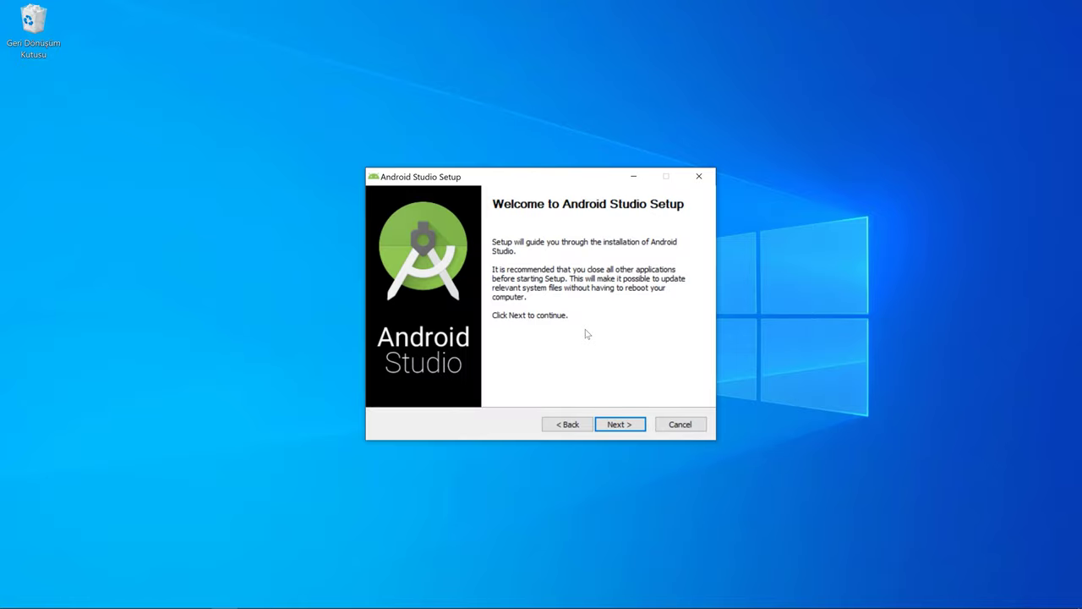
{"action": "left_click", "coordinate": [618, 427]}
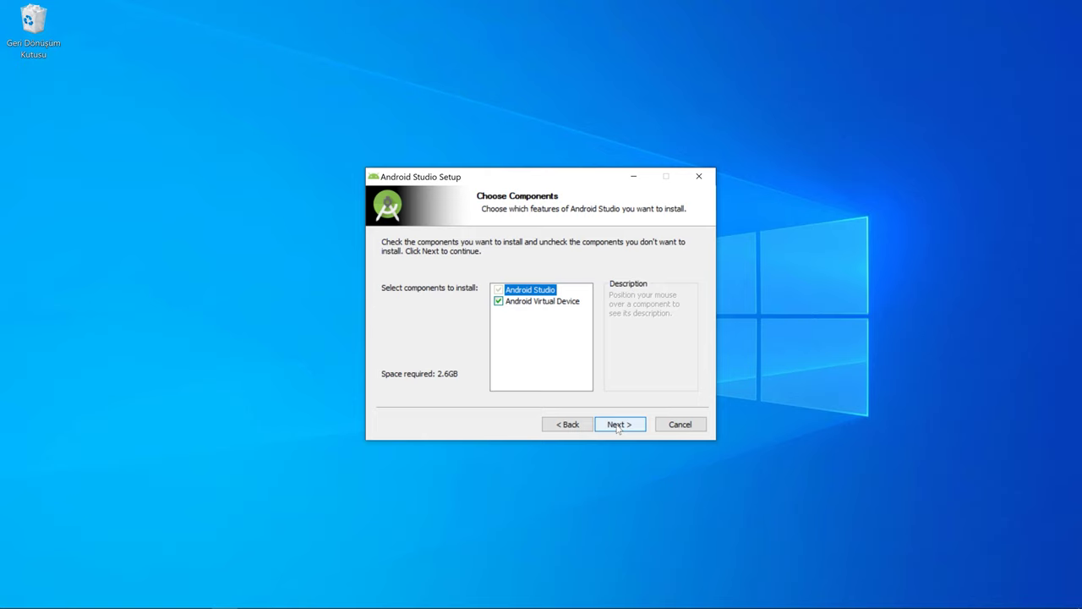
{"action": "left_click", "coordinate": [618, 427]}
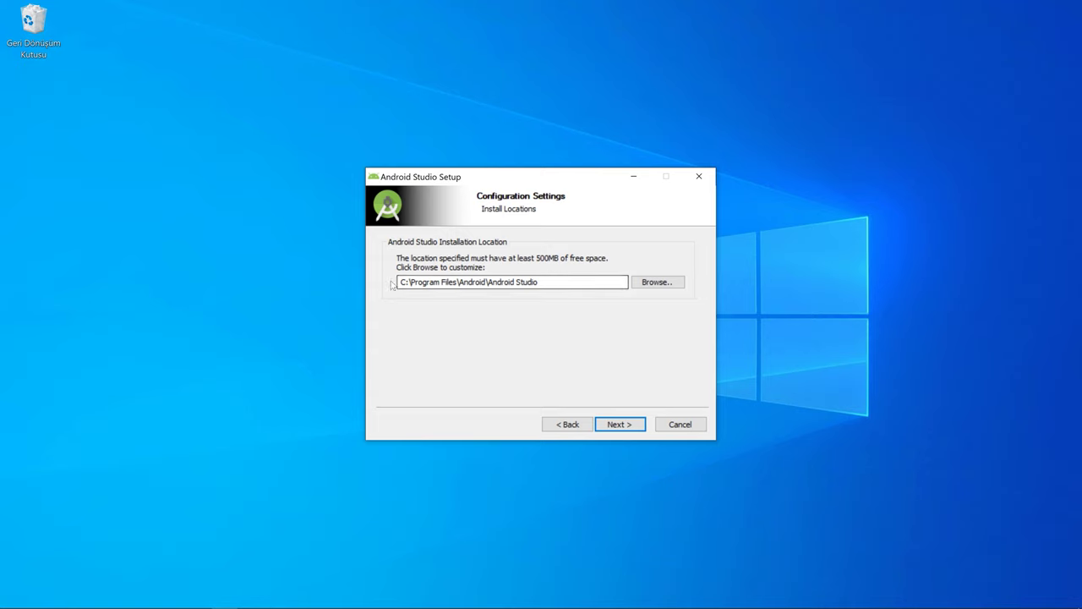
{"action": "left_click", "coordinate": [615, 424]}
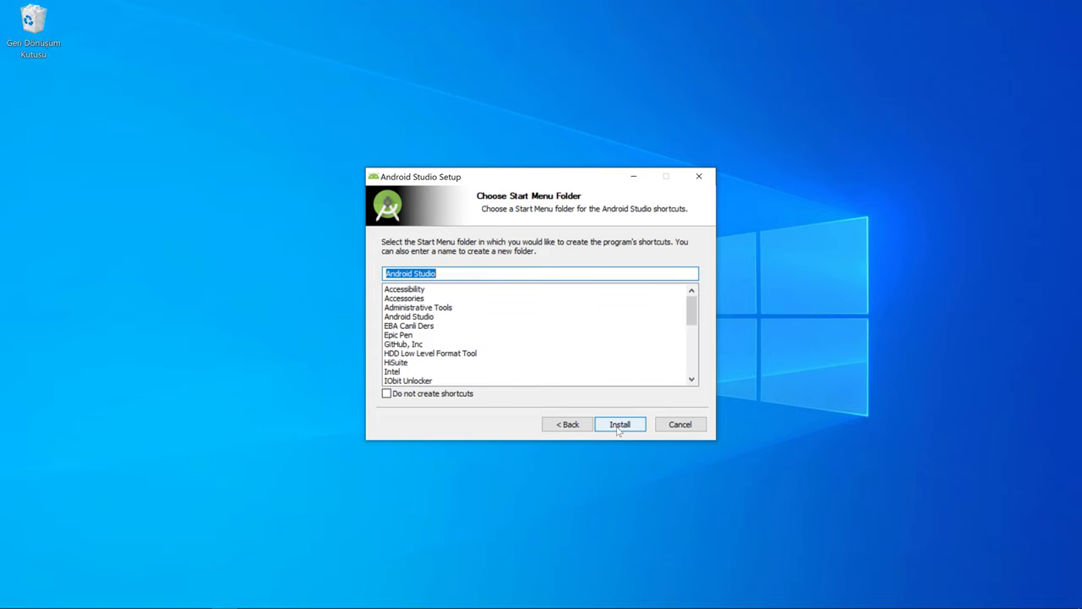
{"action": "left_click", "coordinate": [616, 425]}
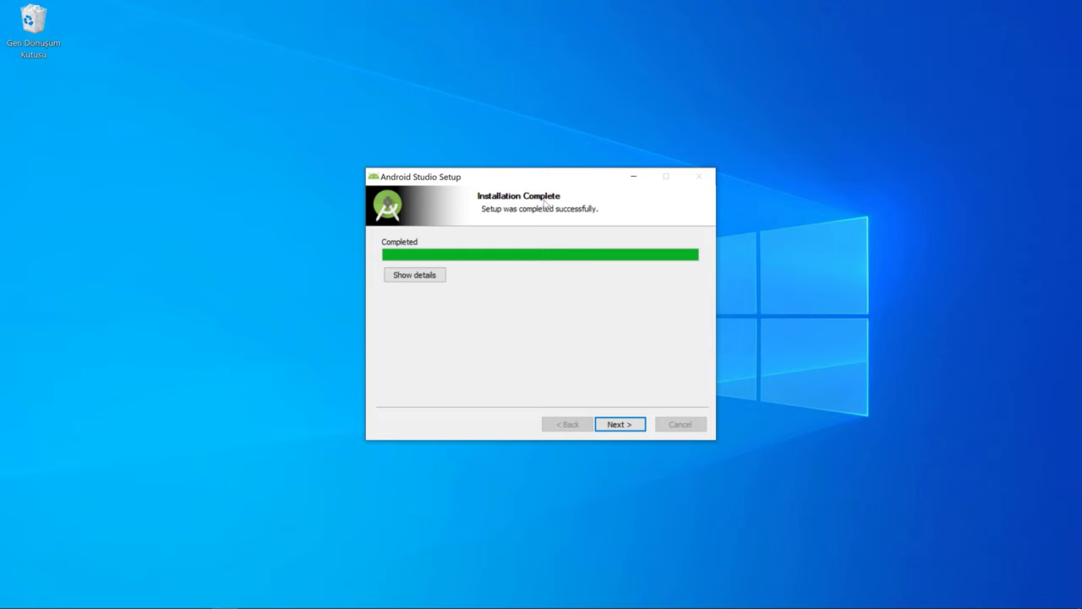
{"action": "left_click", "coordinate": [618, 425]}
{"action": "left_click", "coordinate": [618, 425]}
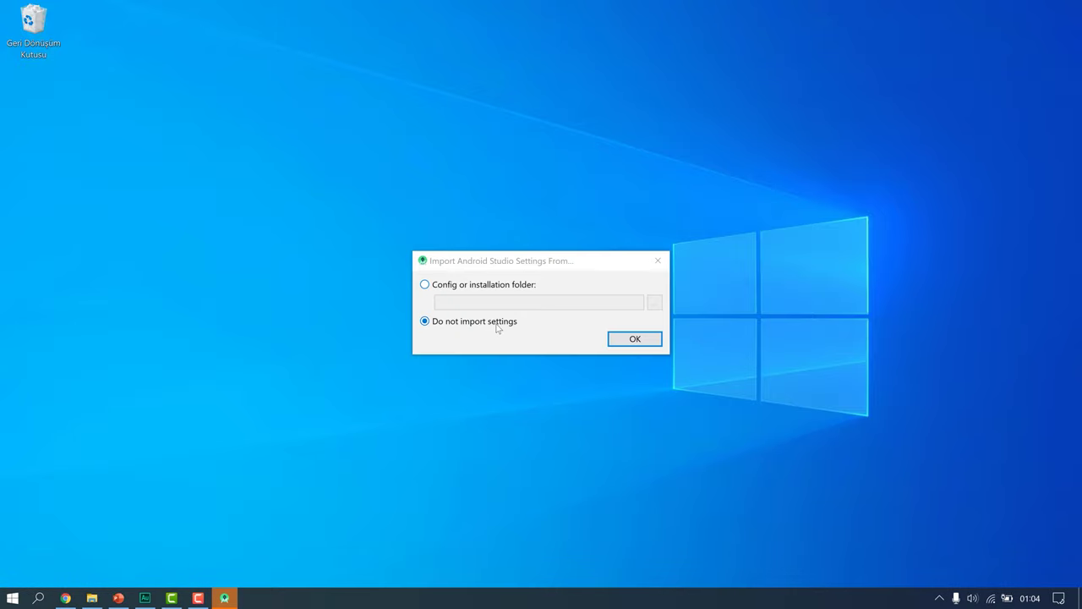
- Start the first-run setup without importing settings and choose the Standard install type
{"action": "left_click", "coordinate": [613, 340]}
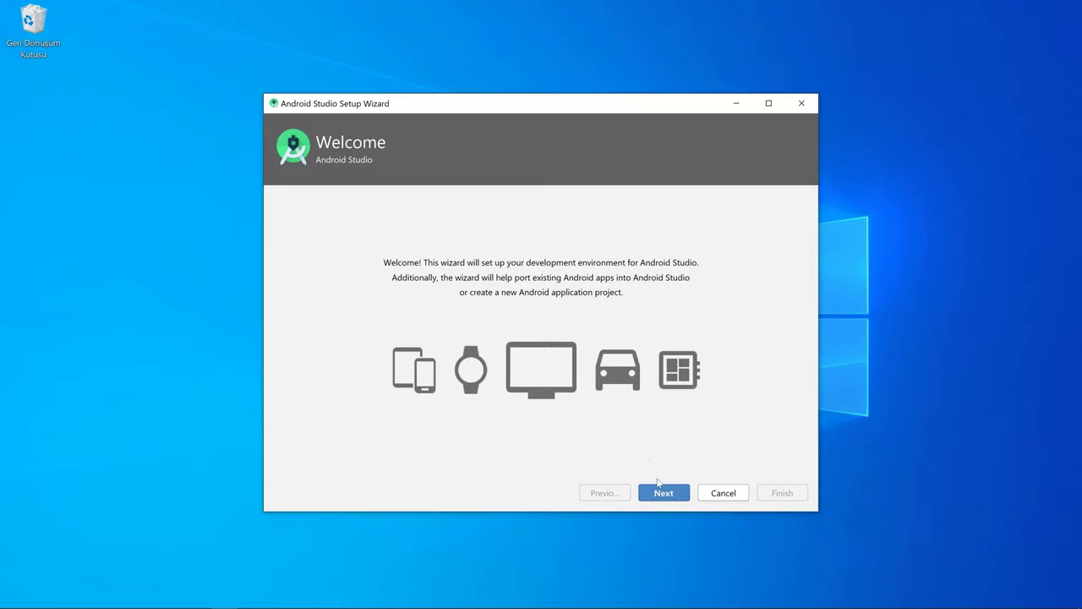
{"action": "left_click", "coordinate": [664, 493]}
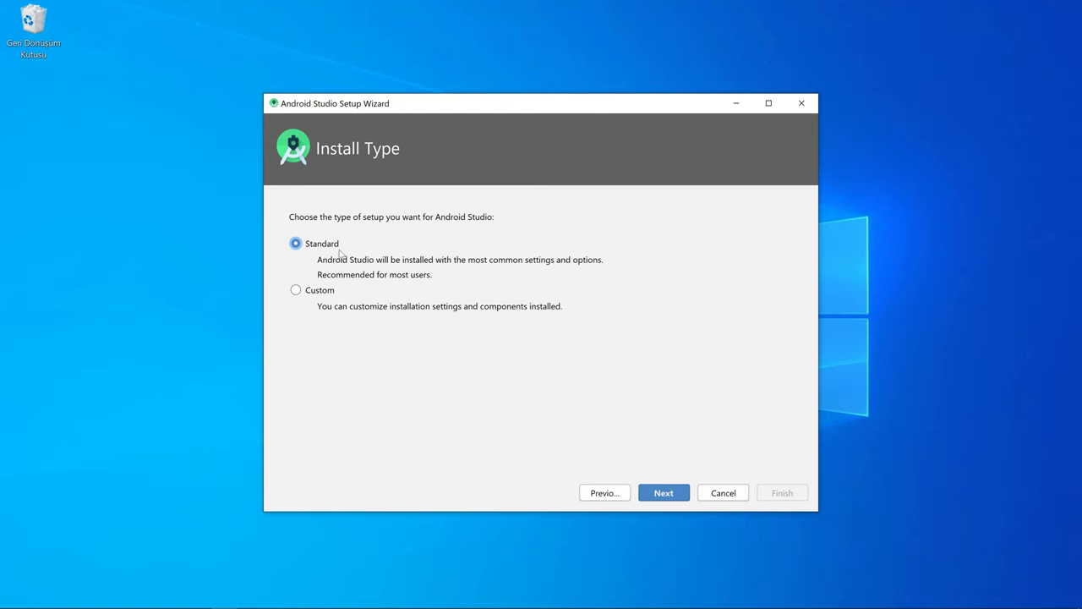
{"action": "left_click", "coordinate": [659, 494]}
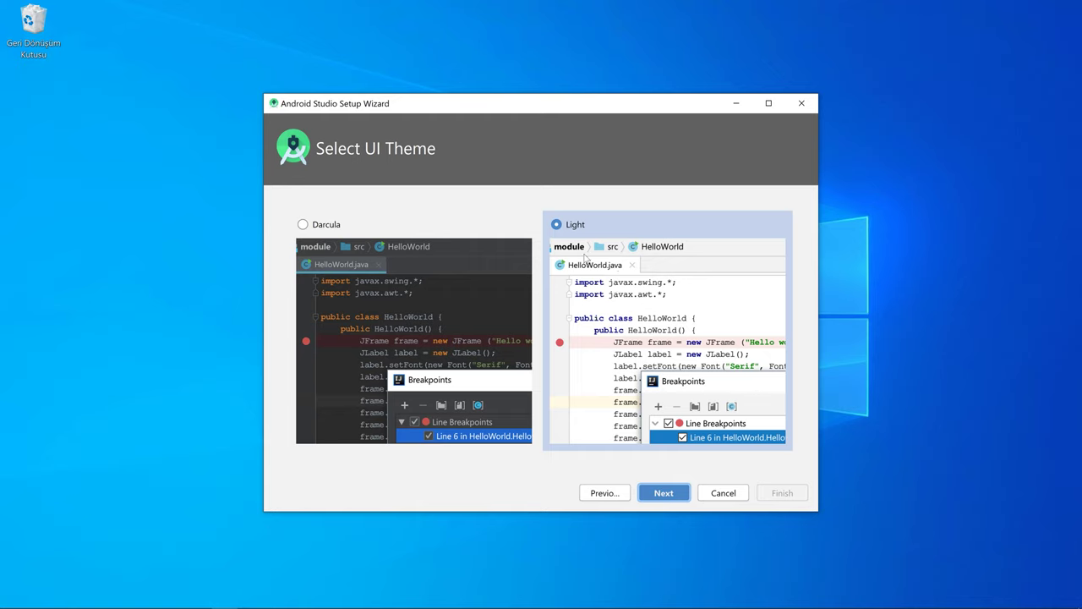
- Select the Darcula UI theme and complete the setup wizard with the listed SDK components downloaded
{"action": "left_click", "coordinate": [325, 226]}
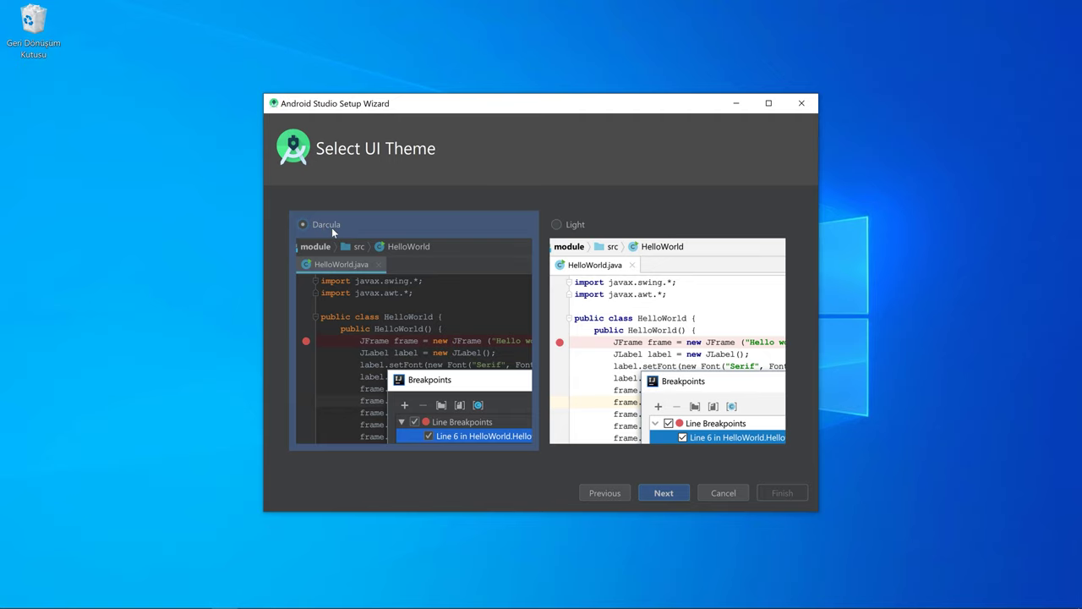
{"action": "left_click", "coordinate": [656, 494]}
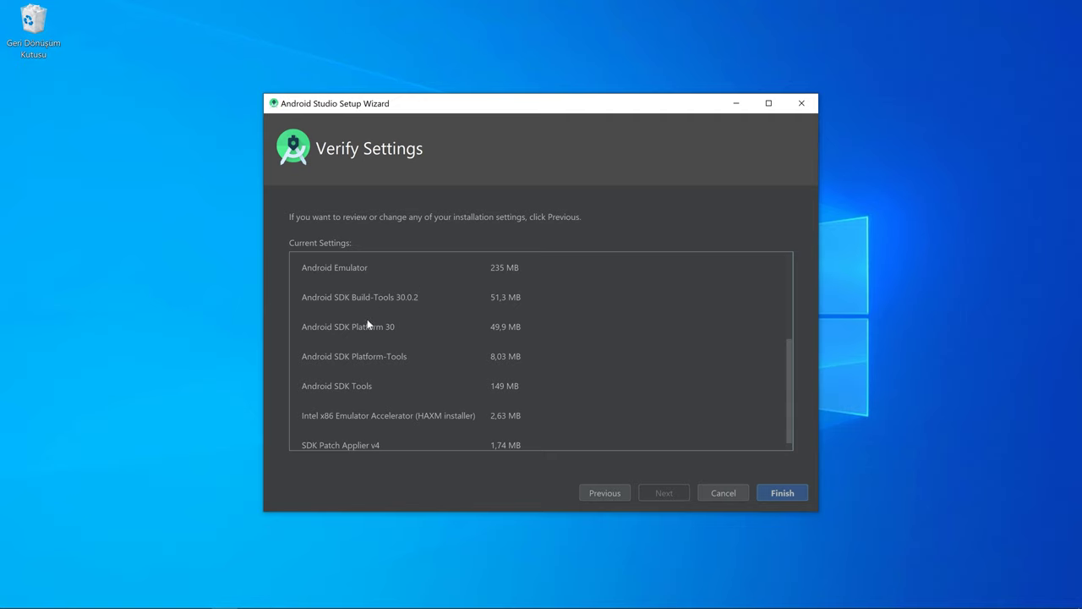
{"action": "left_click", "coordinate": [782, 492]}
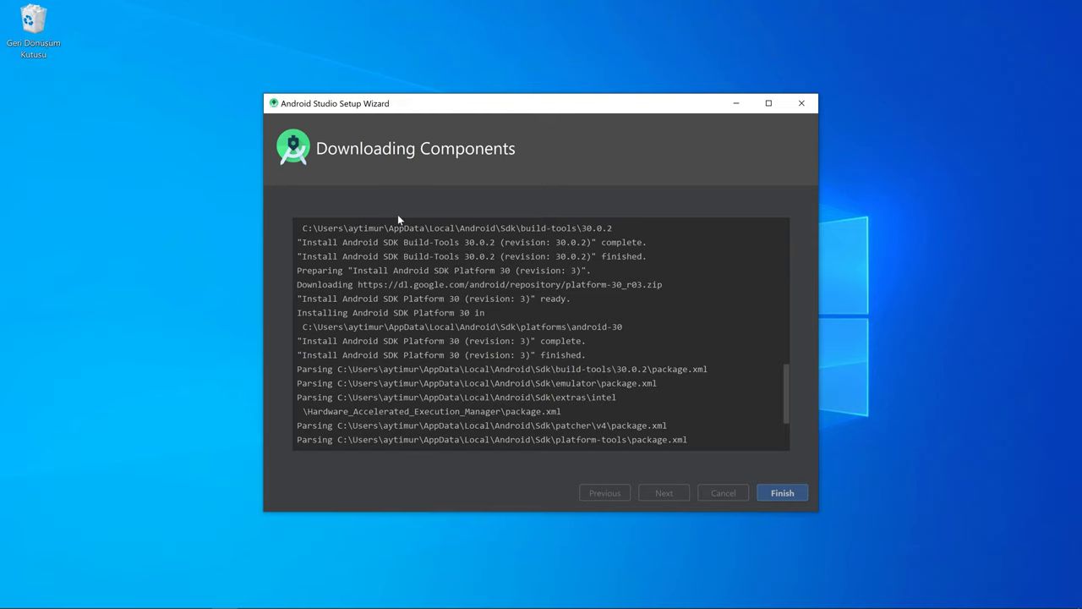
{"action": "left_click", "coordinate": [770, 498]}
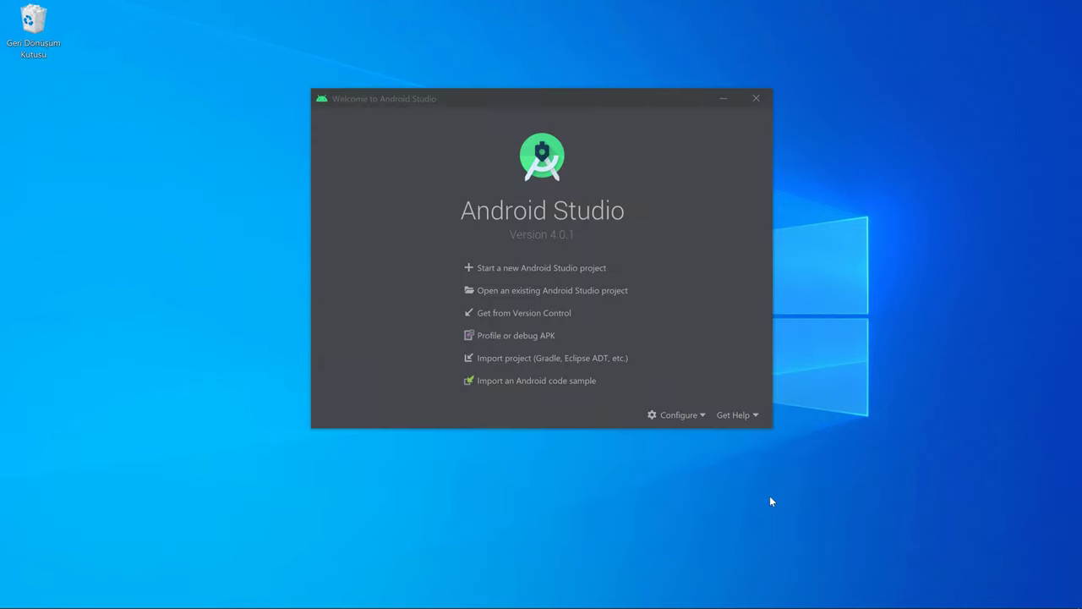